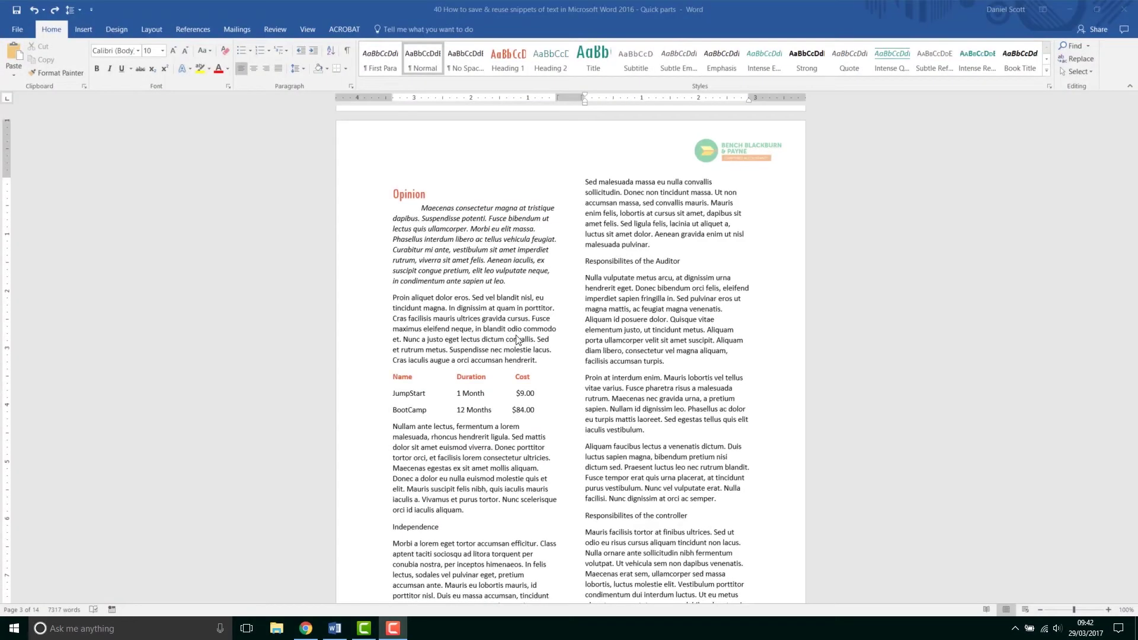
Apply Heading 1 (Ctrl+Alt+1) to Responsibilites of the Auditor, Independence and Responsibilites of the controller.
{"action": "left_click", "coordinate": [412, 196]}
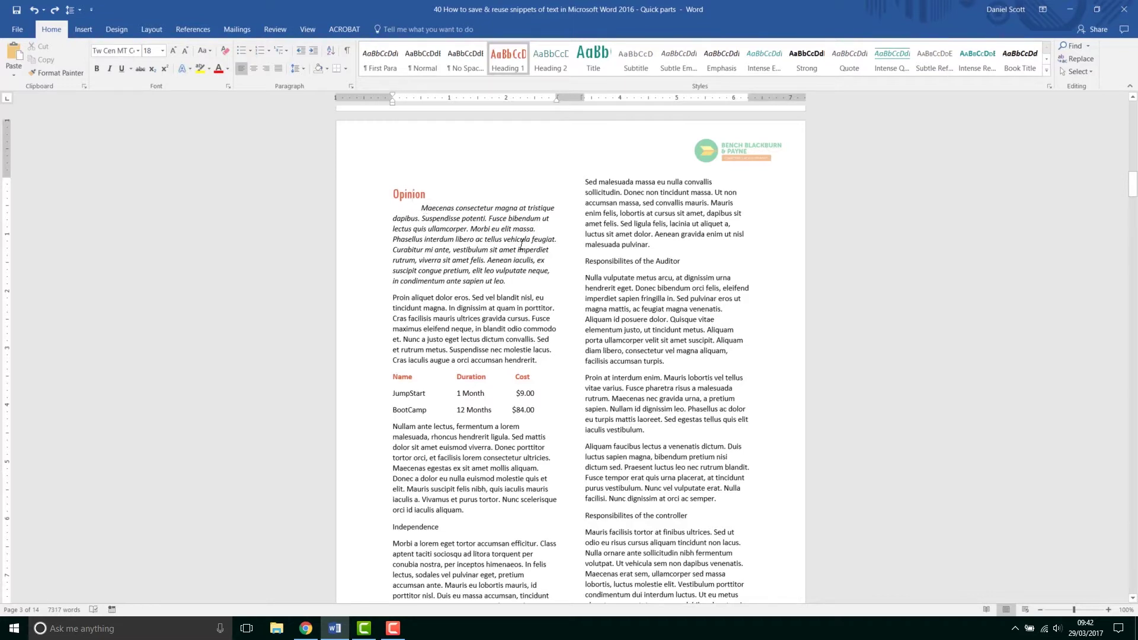
{"action": "left_click", "coordinate": [608, 261]}
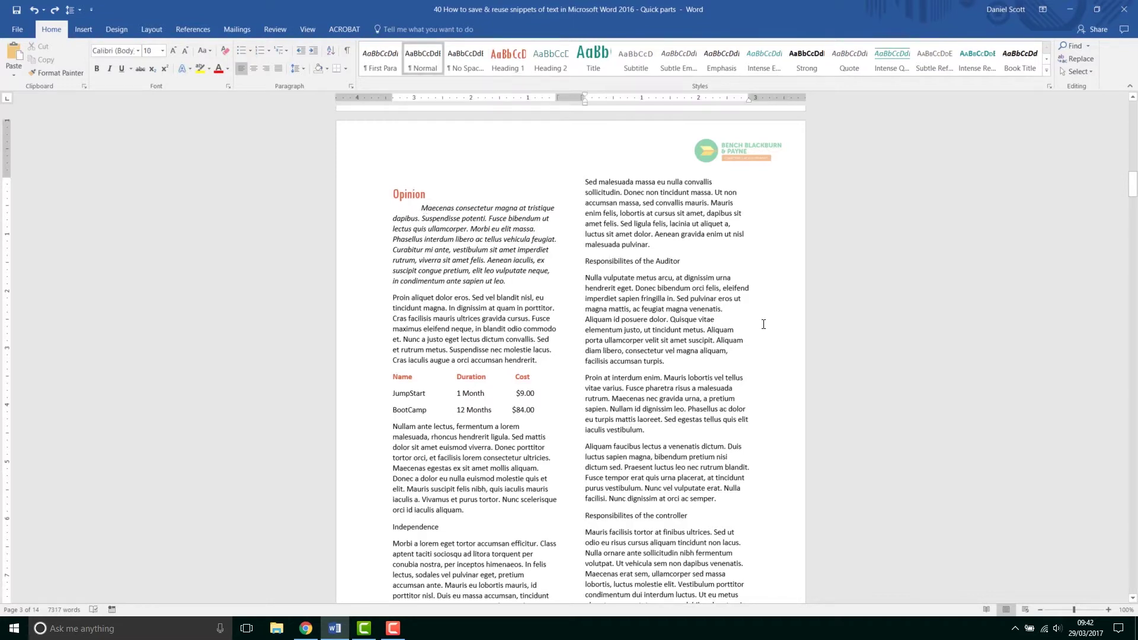
{"action": "key", "text": "ctrl+alt+1"}
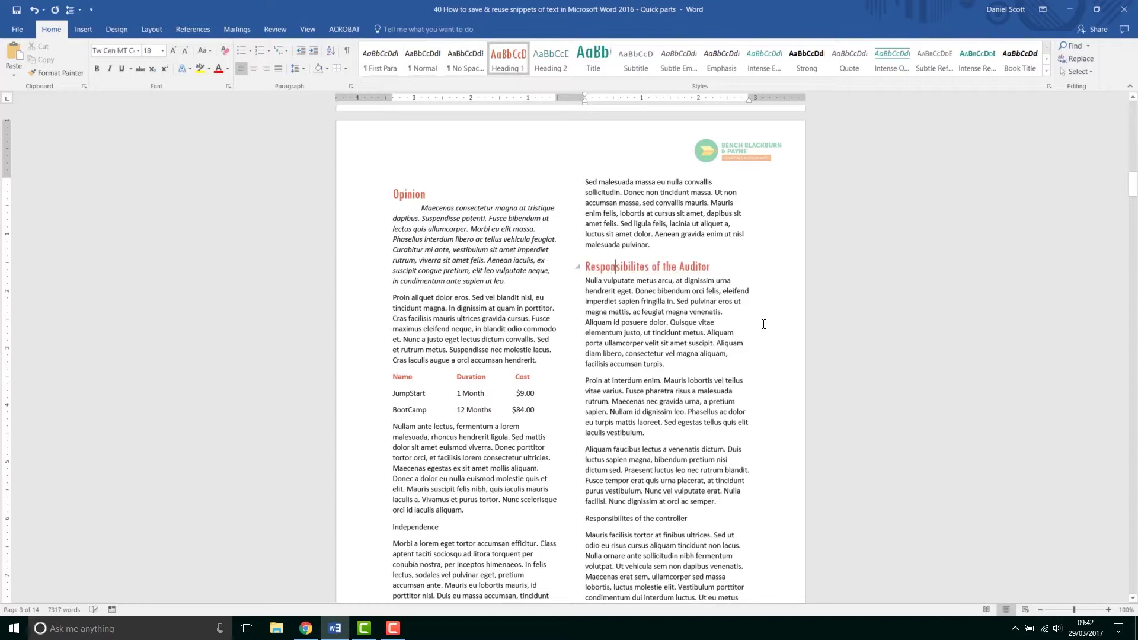
{"action": "left_click", "coordinate": [425, 527]}
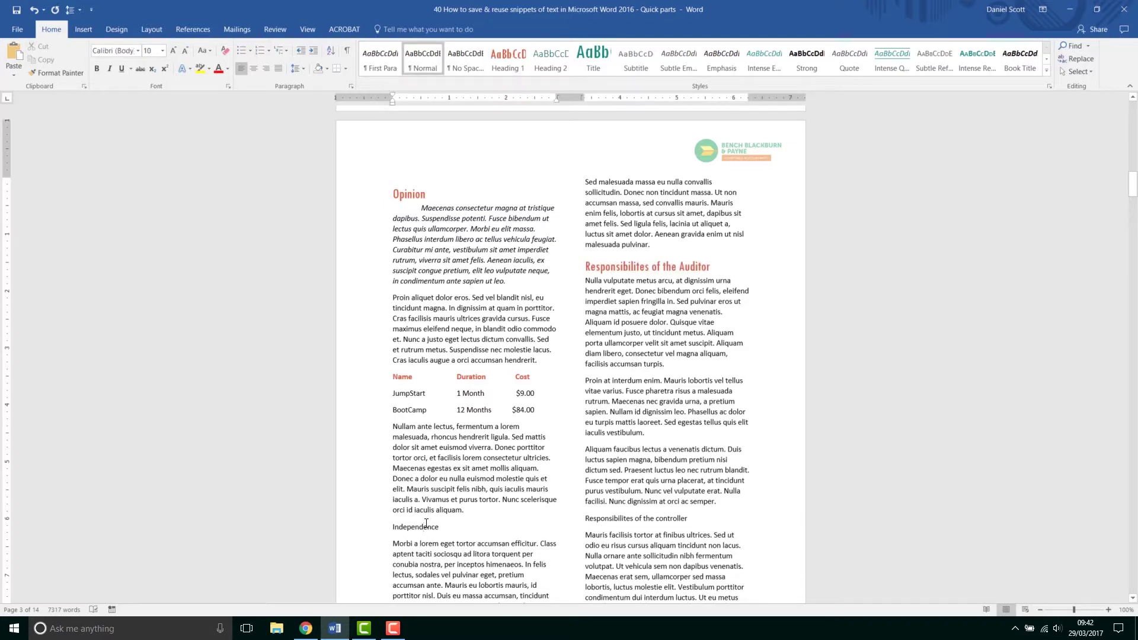
{"action": "key", "text": "ctrl+alt+1"}
{"action": "left_click", "coordinate": [630, 519]}
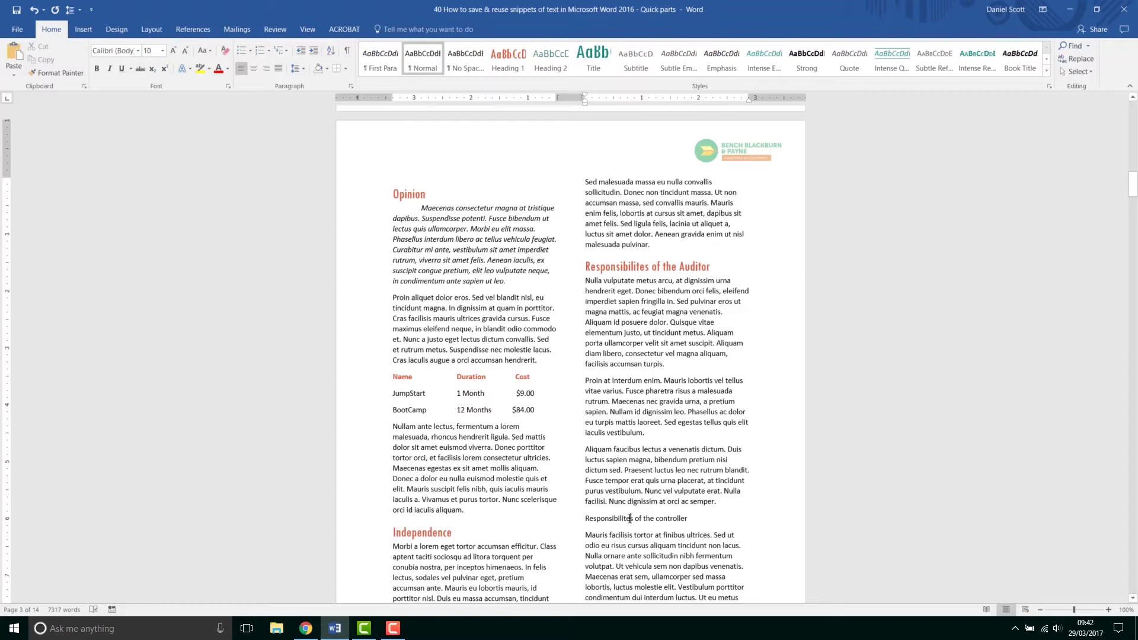
{"action": "key", "text": "ctrl+alt+1"}
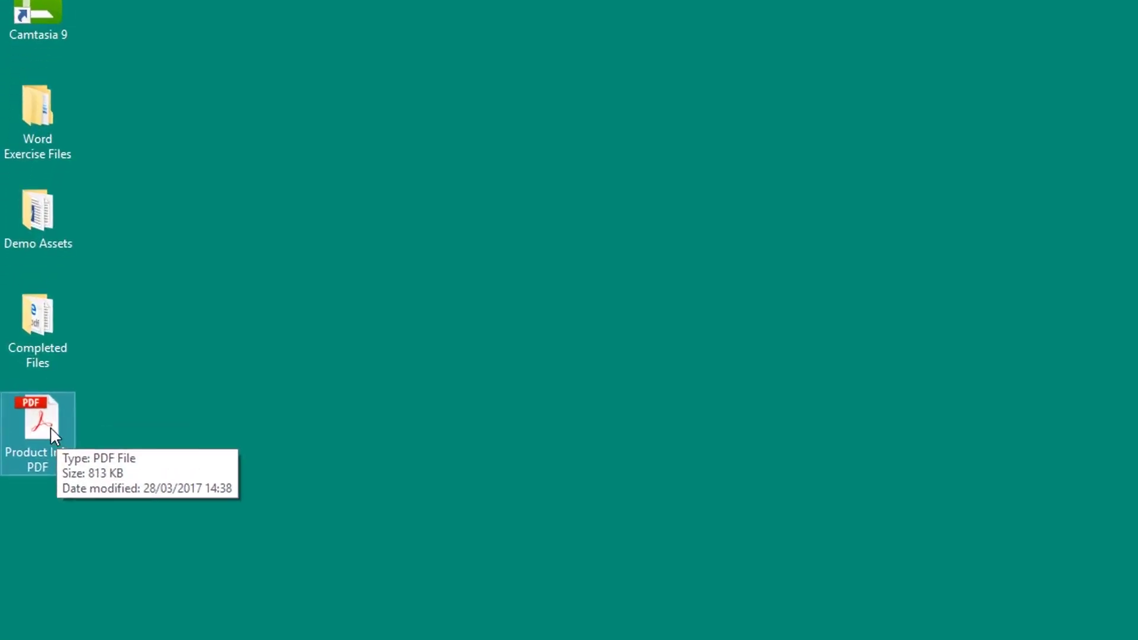
Open the Product Info PDF in Word 2016 using Open with.
{"action": "right_click", "coordinate": [44, 424]}
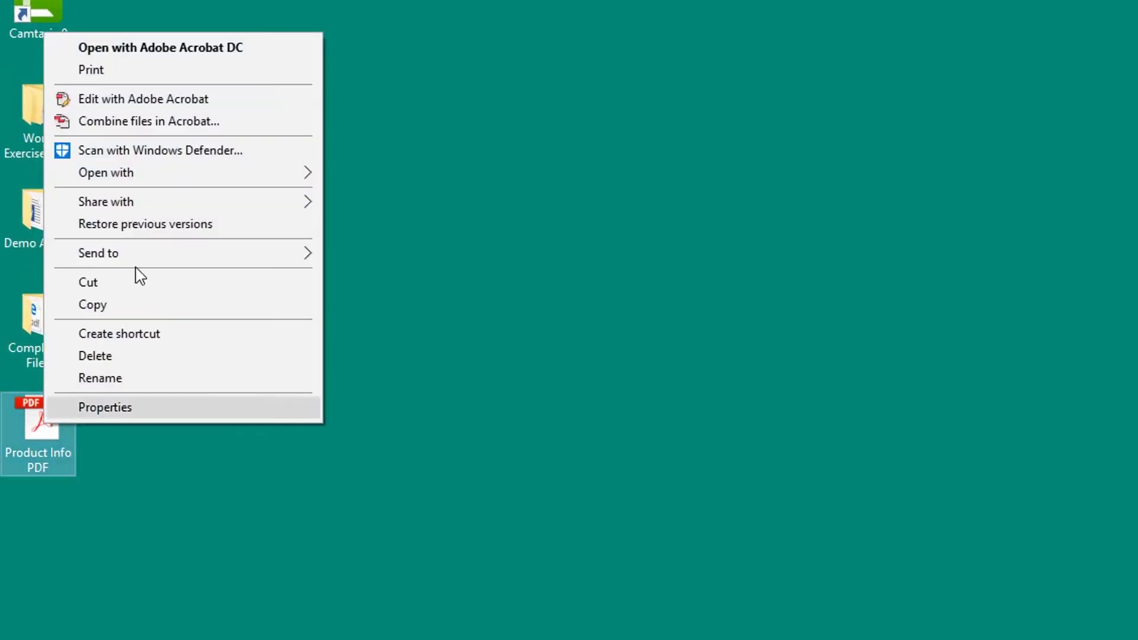
{"action": "mouse_move", "coordinate": [180, 181]}
{"action": "left_click", "coordinate": [362, 263]}
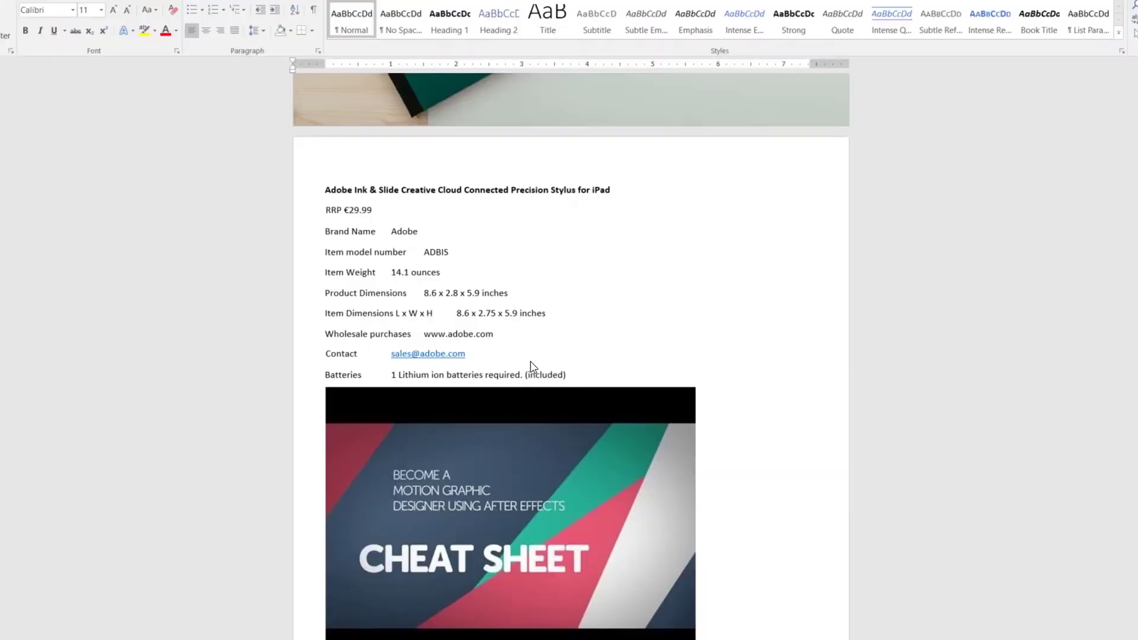
Select the Product Dimensions and Pixel point tip lines, then list the Save As file types (F12).
{"action": "triple_click", "coordinate": [462, 293]}
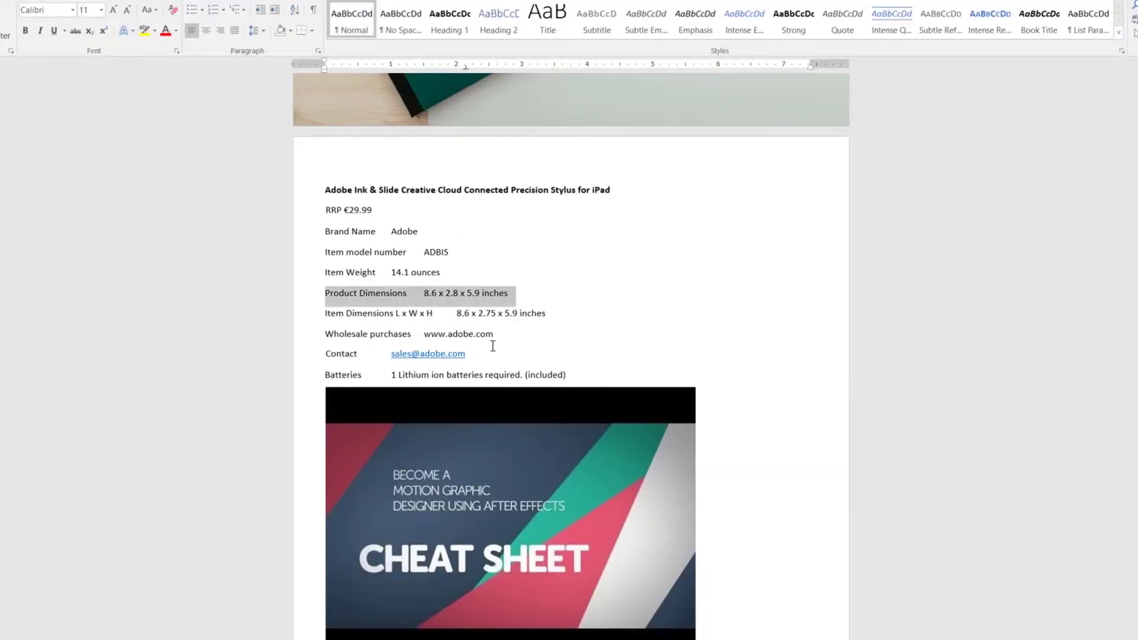
{"action": "scroll", "coordinate": [492, 338], "scroll_direction": "up", "scroll_amount": 3}
{"action": "scroll", "coordinate": [493, 357], "scroll_direction": "down", "scroll_amount": 6}
{"action": "scroll", "coordinate": [493, 357], "scroll_direction": "down", "scroll_amount": 3}
{"action": "triple_click", "coordinate": [467, 392]}
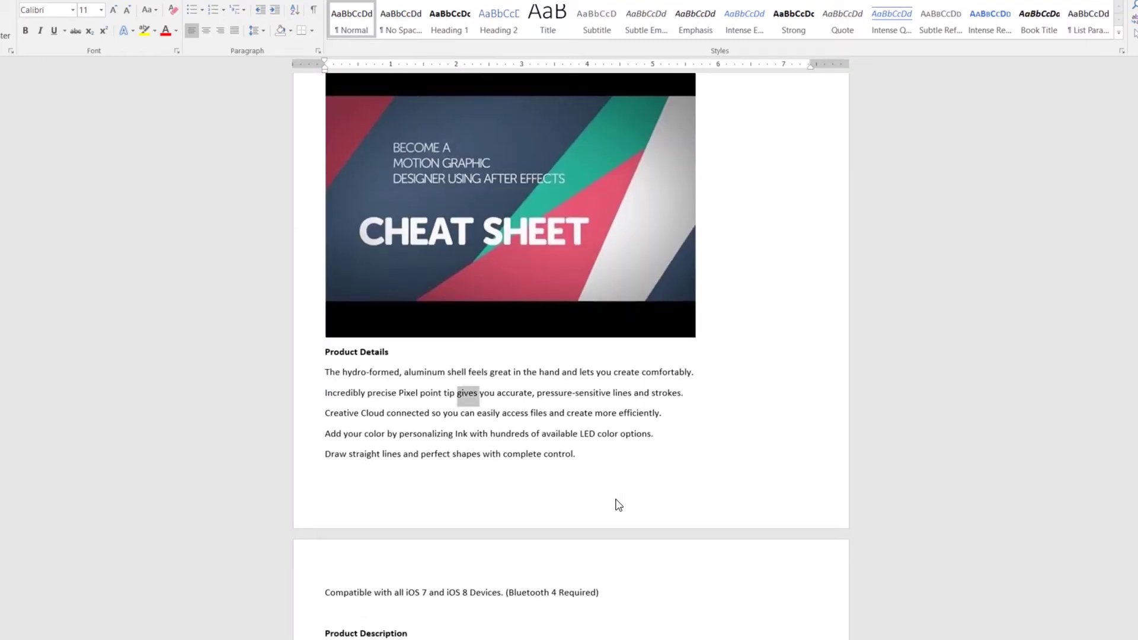
{"action": "key", "text": "F12"}
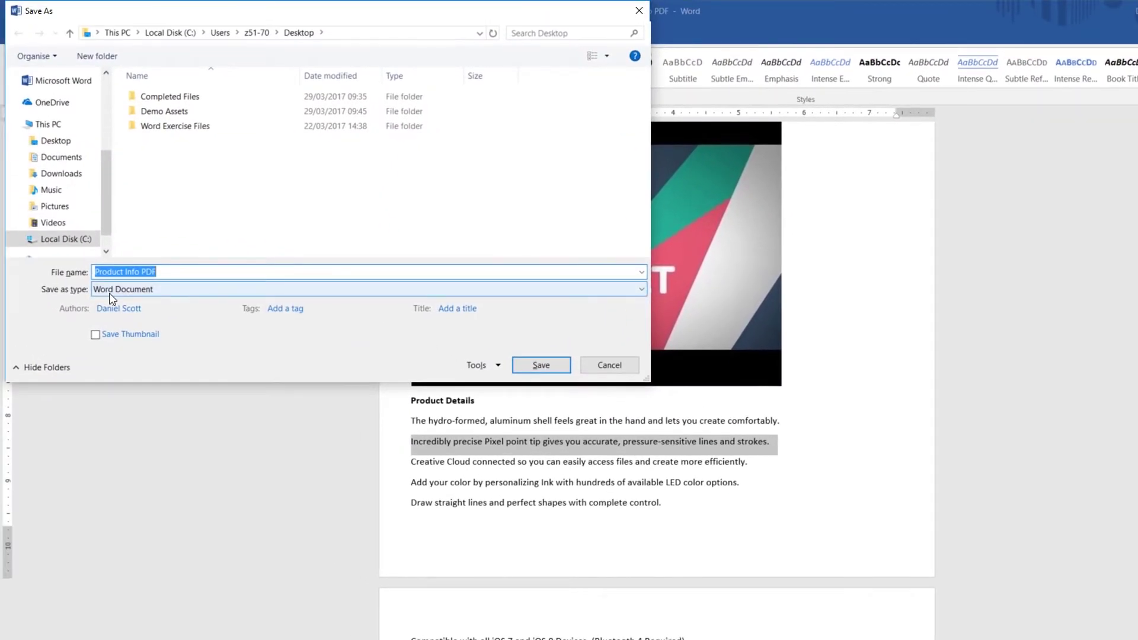
{"action": "left_click", "coordinate": [111, 291]}
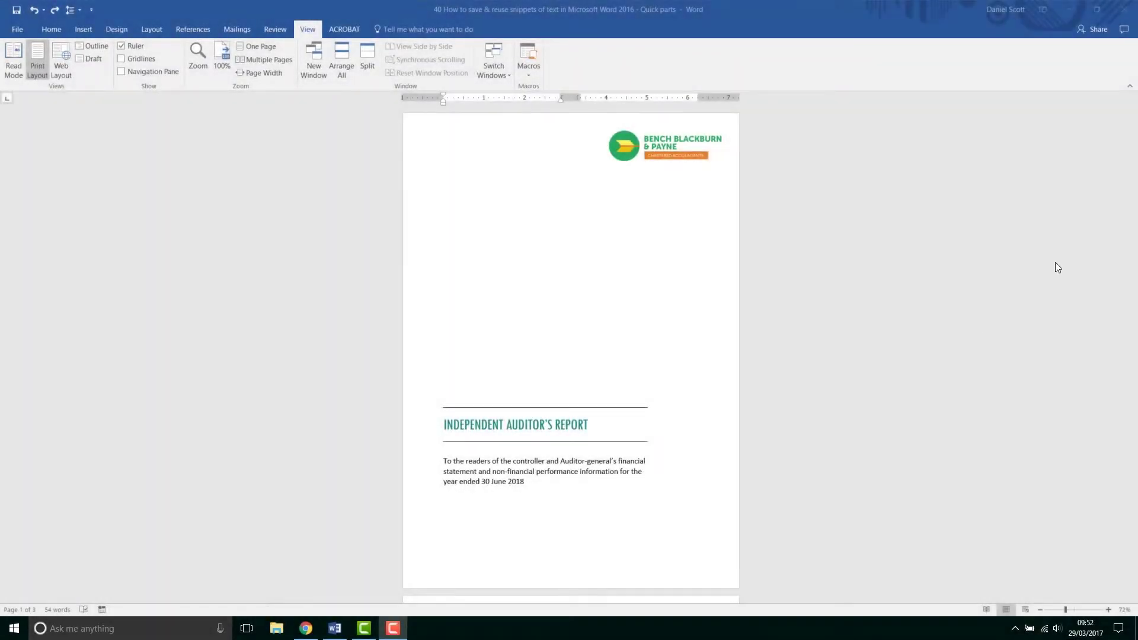
Place the insertion point just below the Opinion heading in the report.
{"action": "left_click_drag", "start_coordinate": [1133, 155], "coordinate": [1135, 453]}
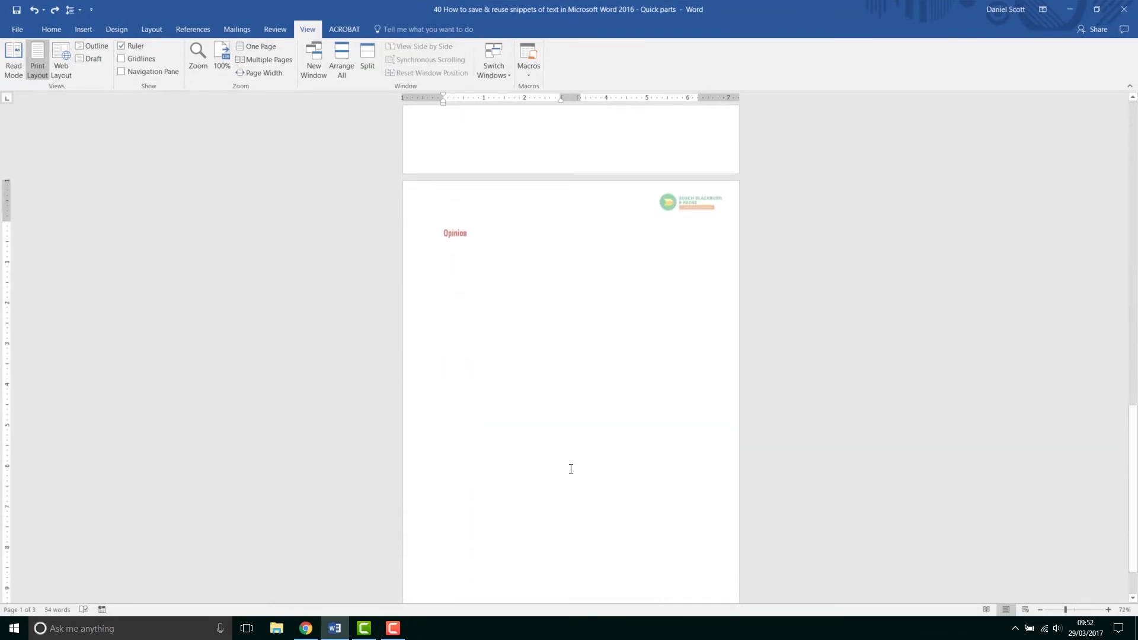
{"action": "left_click", "coordinate": [477, 255]}
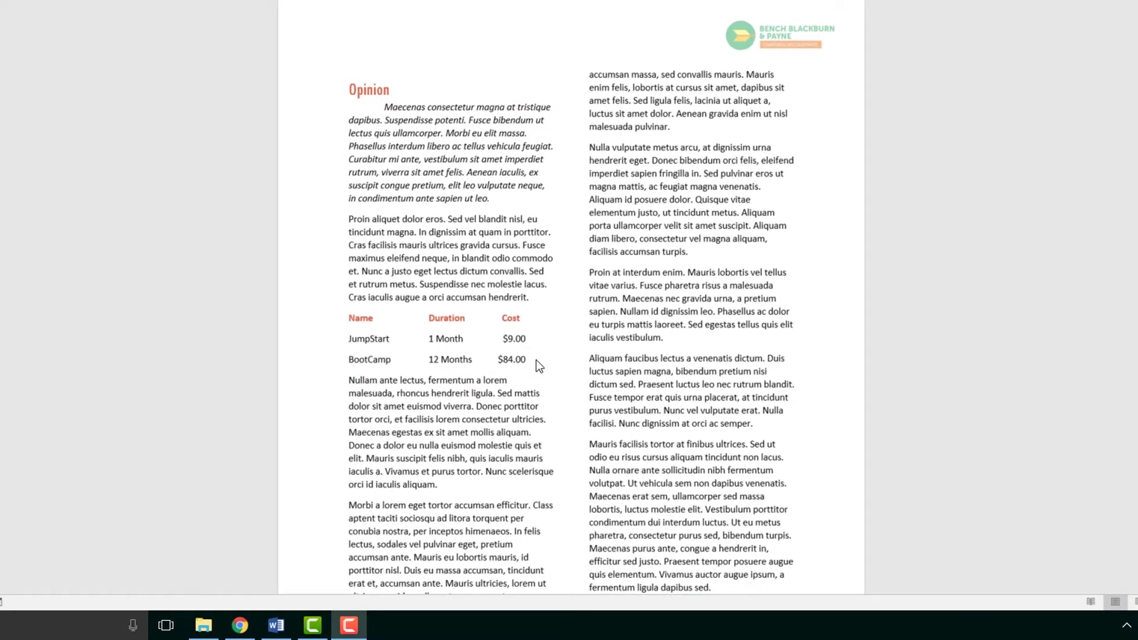
Multi-select $9.00, $84.00 and Fusce, then paste them into a new document.
{"action": "left_click", "coordinate": [508, 339]}
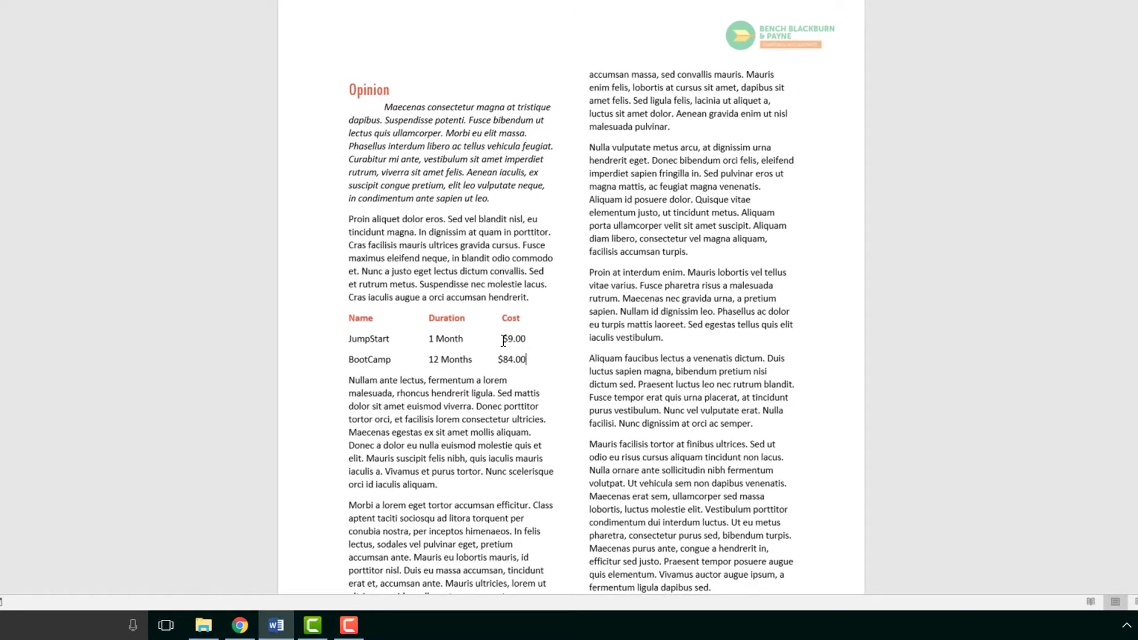
{"action": "left_click_drag", "start_coordinate": [502, 339], "coordinate": [475, 359]}
{"action": "left_click", "coordinate": [522, 359]}
{"action": "left_click_drag", "start_coordinate": [501, 339], "coordinate": [525, 342]}
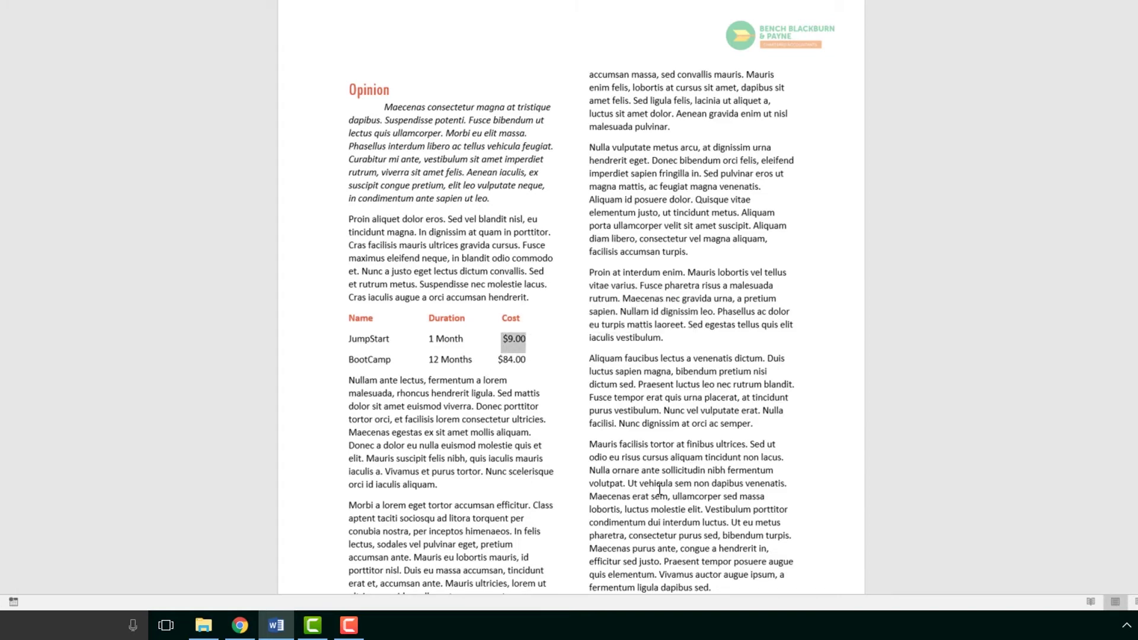
{"action": "left_click_drag", "start_coordinate": [500, 359], "coordinate": [527, 360]}
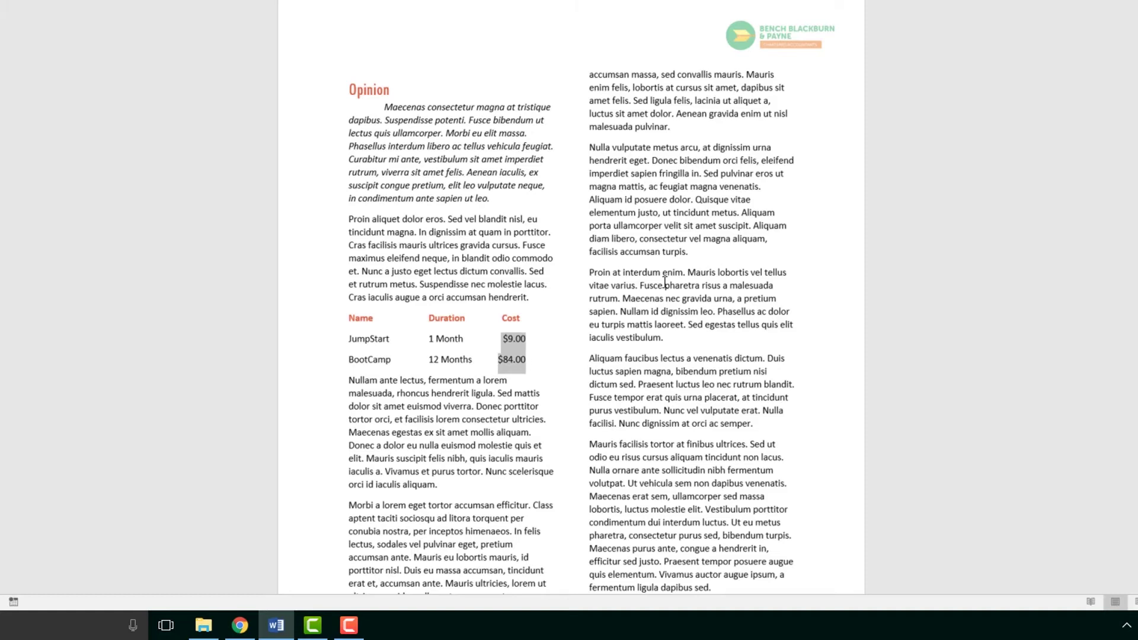
{"action": "left_click_drag", "start_coordinate": [640, 285], "coordinate": [663, 285]}
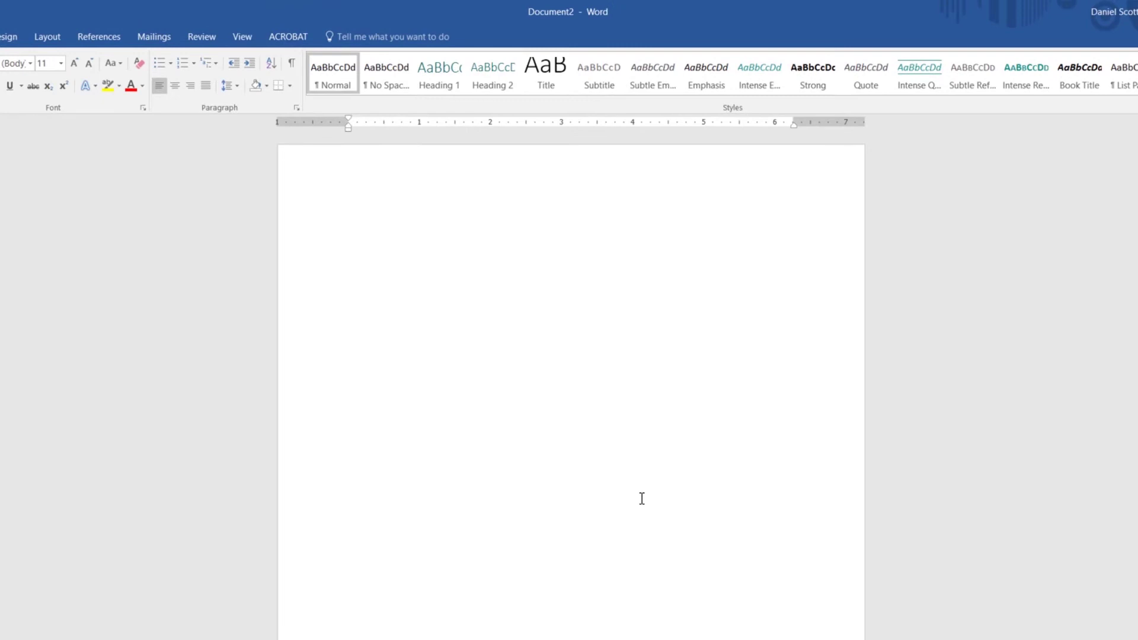
{"action": "type", "text": "$9.00 $84.00 Fusce"}
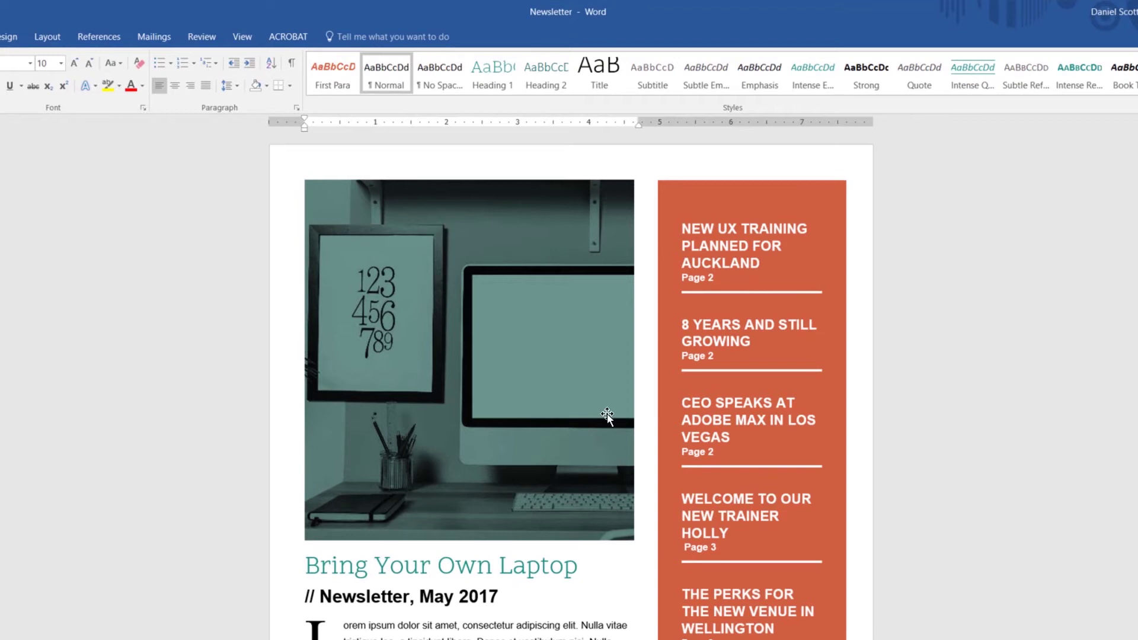
Compress the newsletter photo to E-mail (96 ppi), deleting cropped picture areas.
{"action": "left_click", "coordinate": [475, 281]}
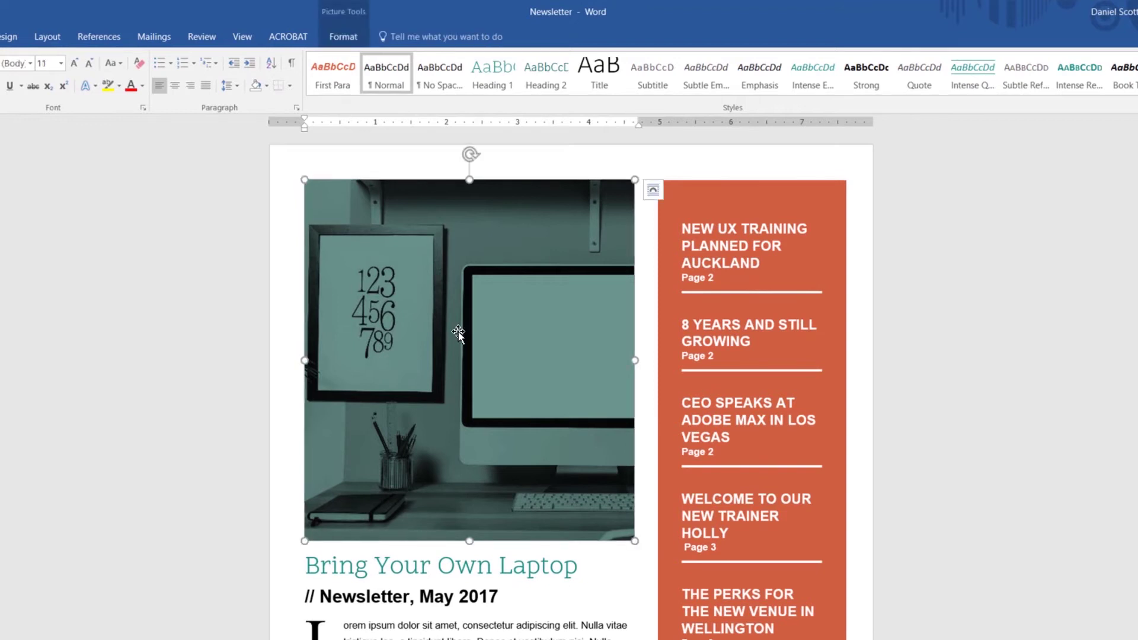
{"action": "left_click", "coordinate": [343, 37]}
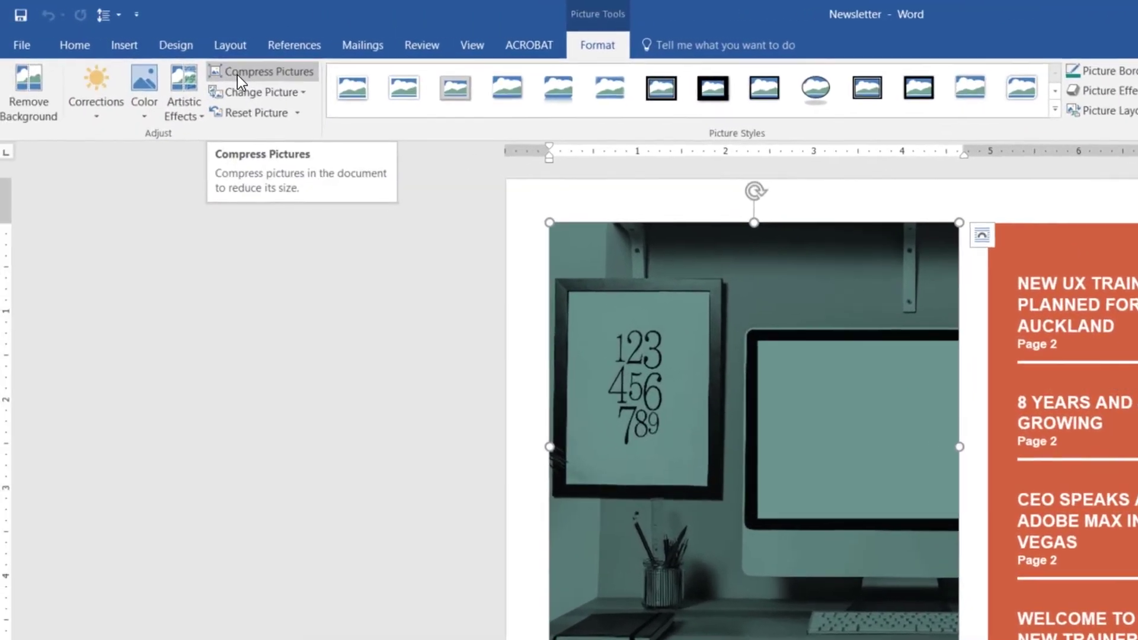
{"action": "left_click", "coordinate": [52, 59]}
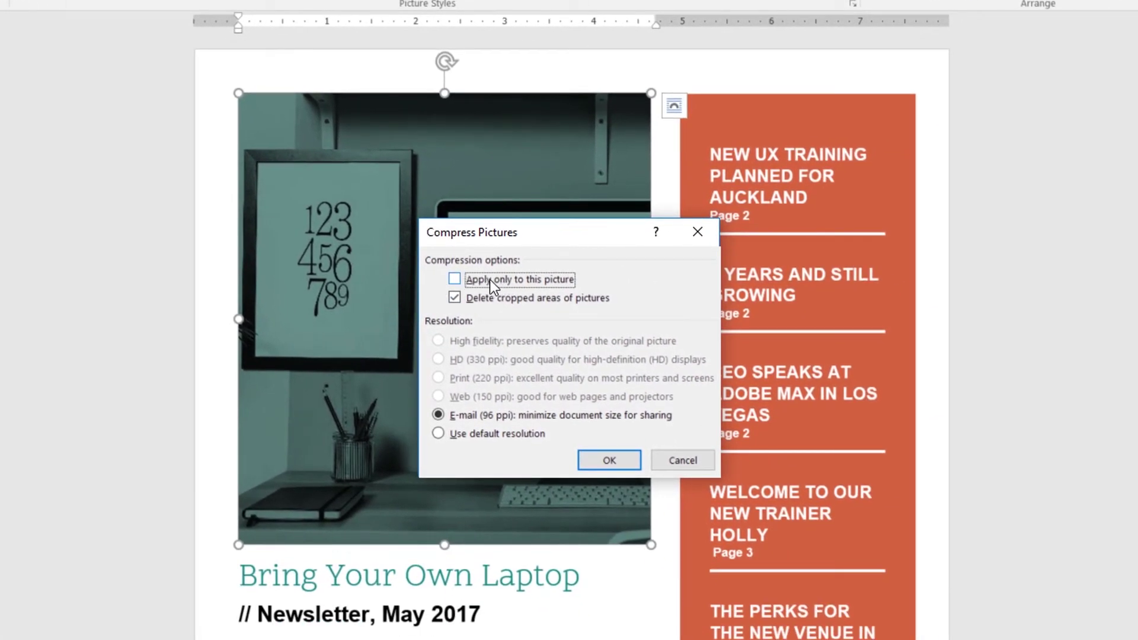
{"action": "left_click", "coordinate": [438, 434]}
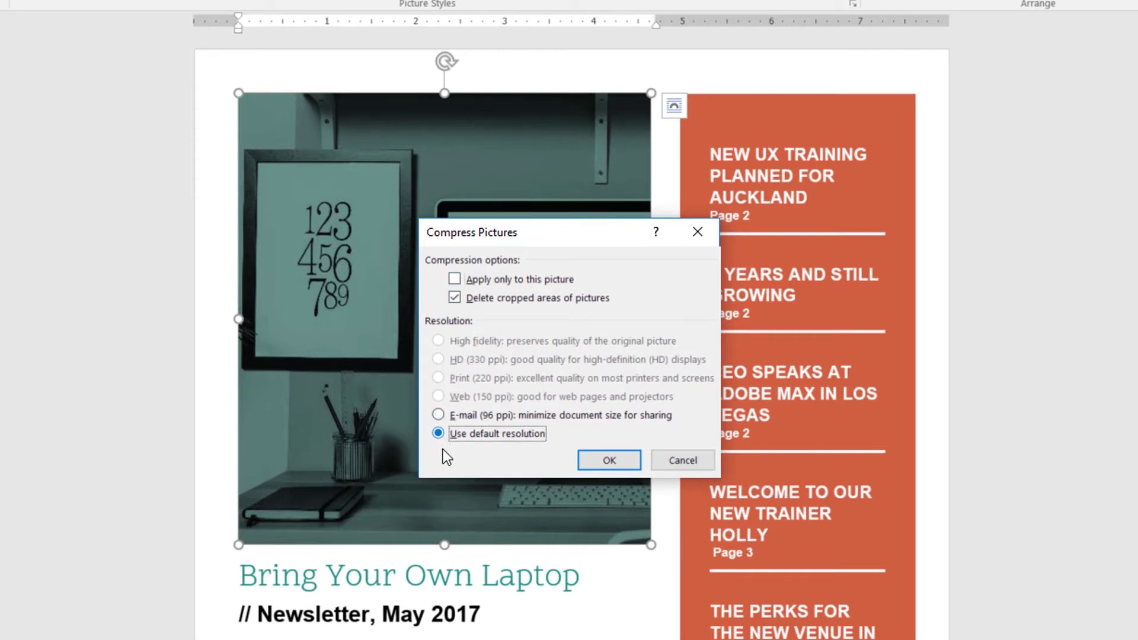
{"action": "left_click", "coordinate": [439, 415]}
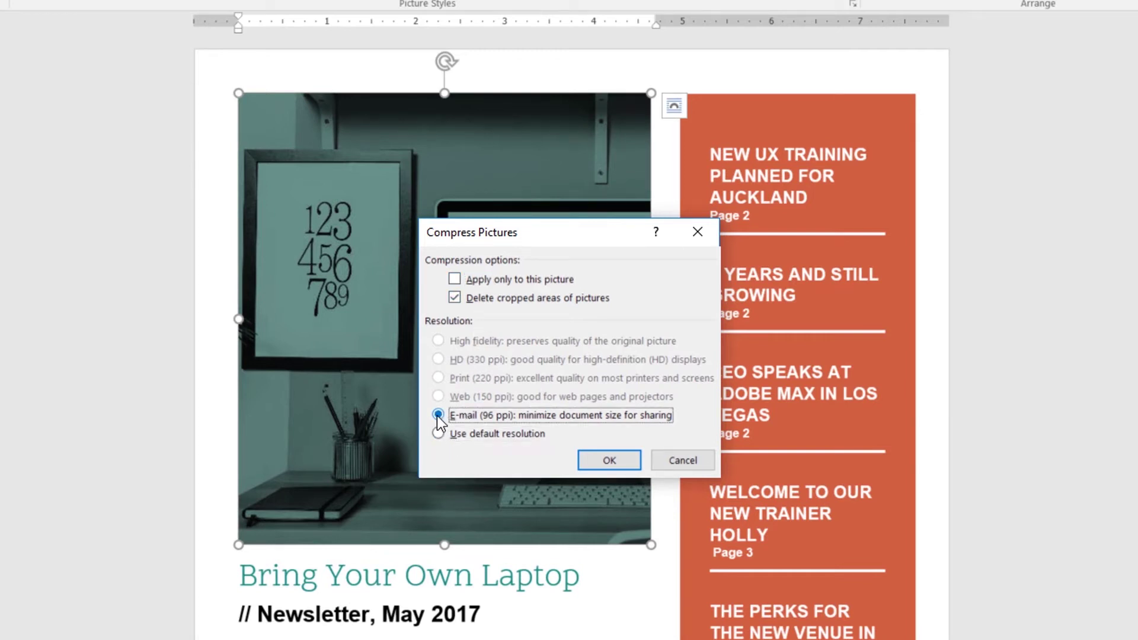
{"action": "left_click", "coordinate": [635, 465]}
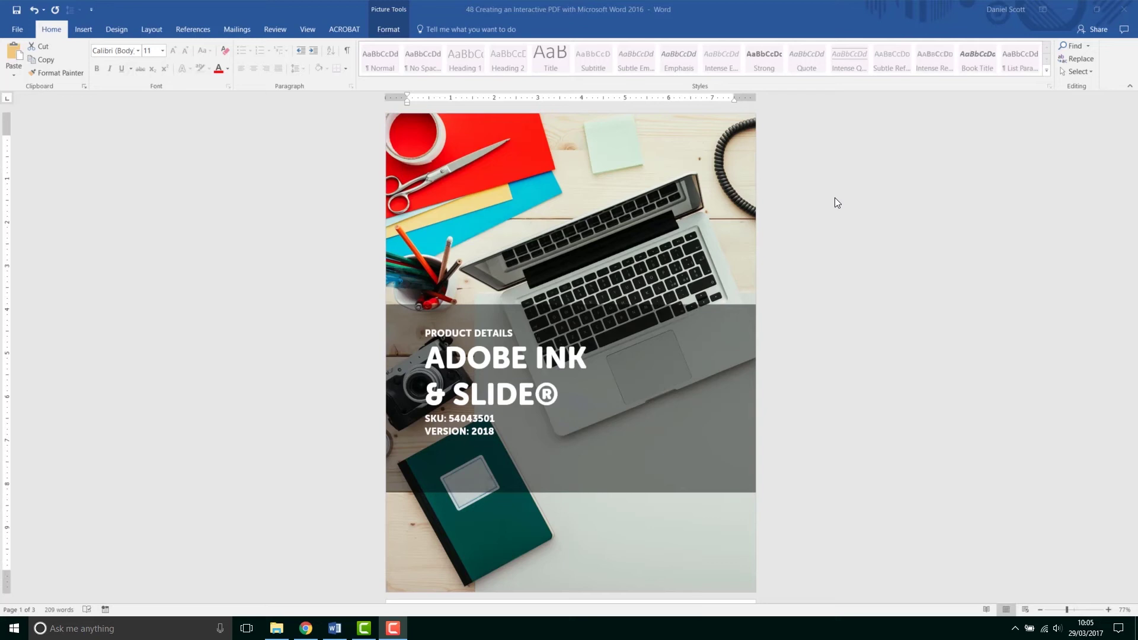
Set the grey rectangle's height to 9cm, which Word converts to 3.54".
{"action": "left_click", "coordinate": [407, 311]}
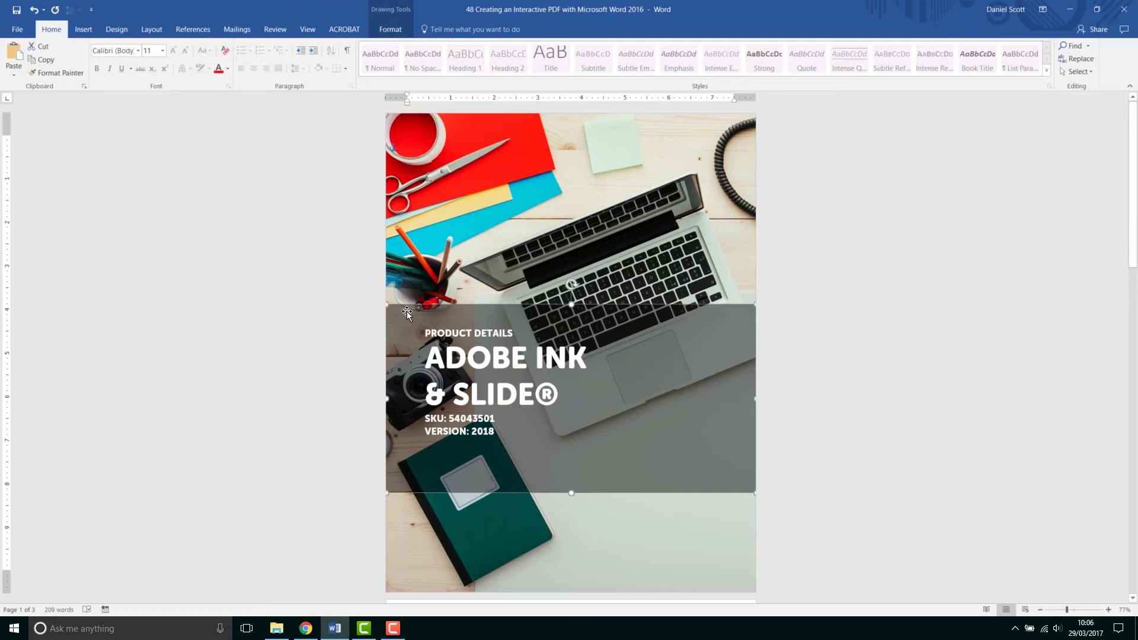
{"action": "left_click", "coordinate": [383, 29]}
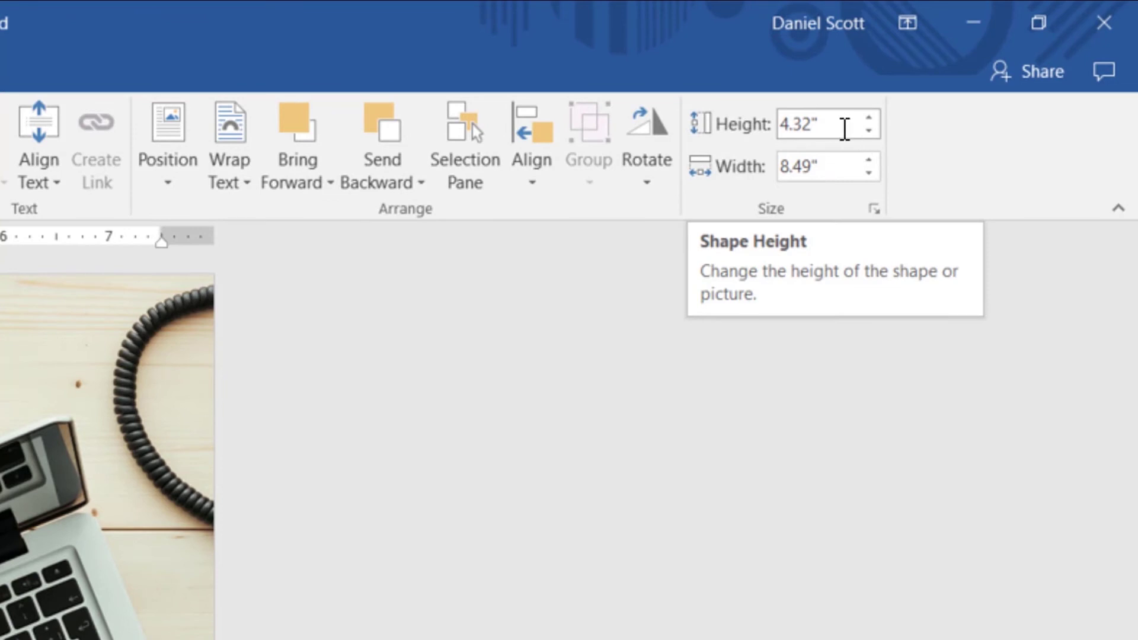
{"action": "left_click", "coordinate": [837, 125]}
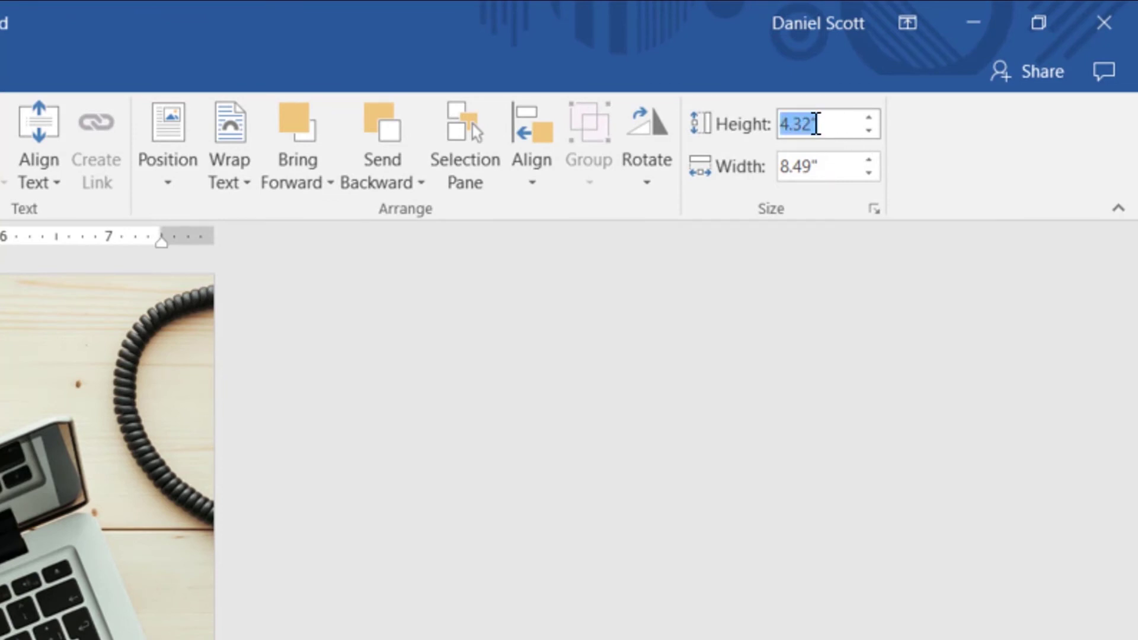
{"action": "type", "text": "9c"}
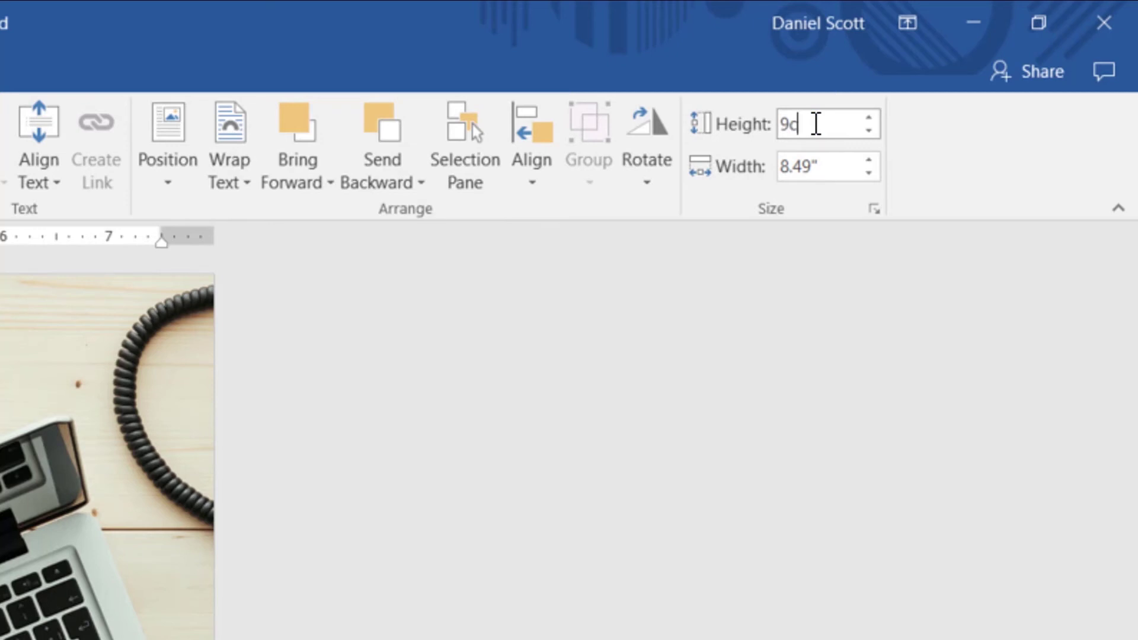
{"action": "type", "text": "m"}
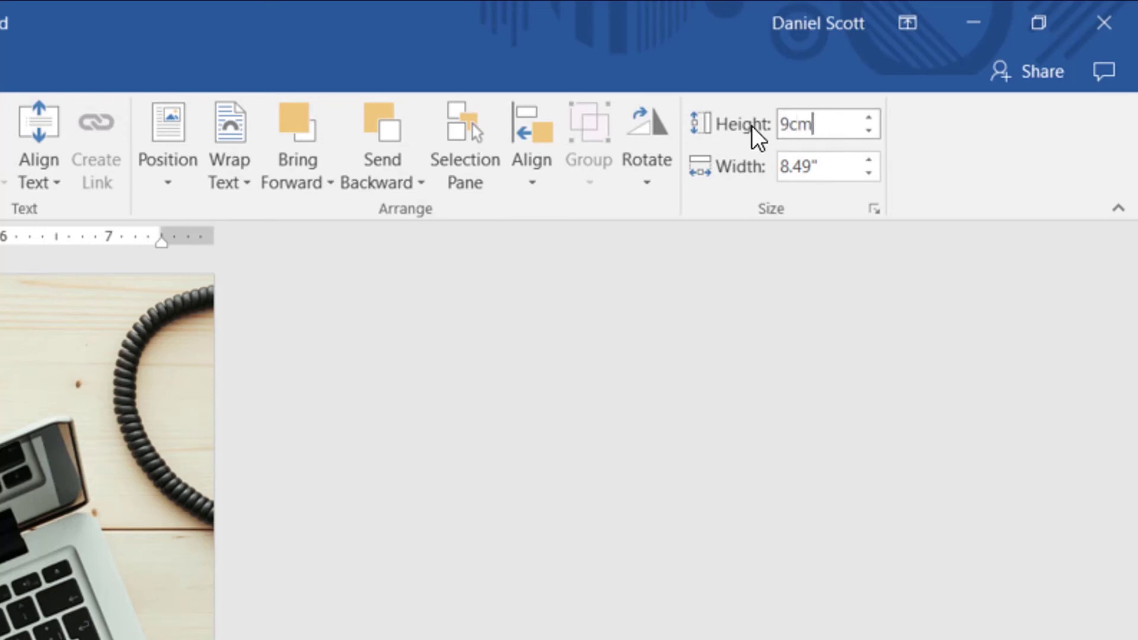
{"action": "key", "text": "Tab"}
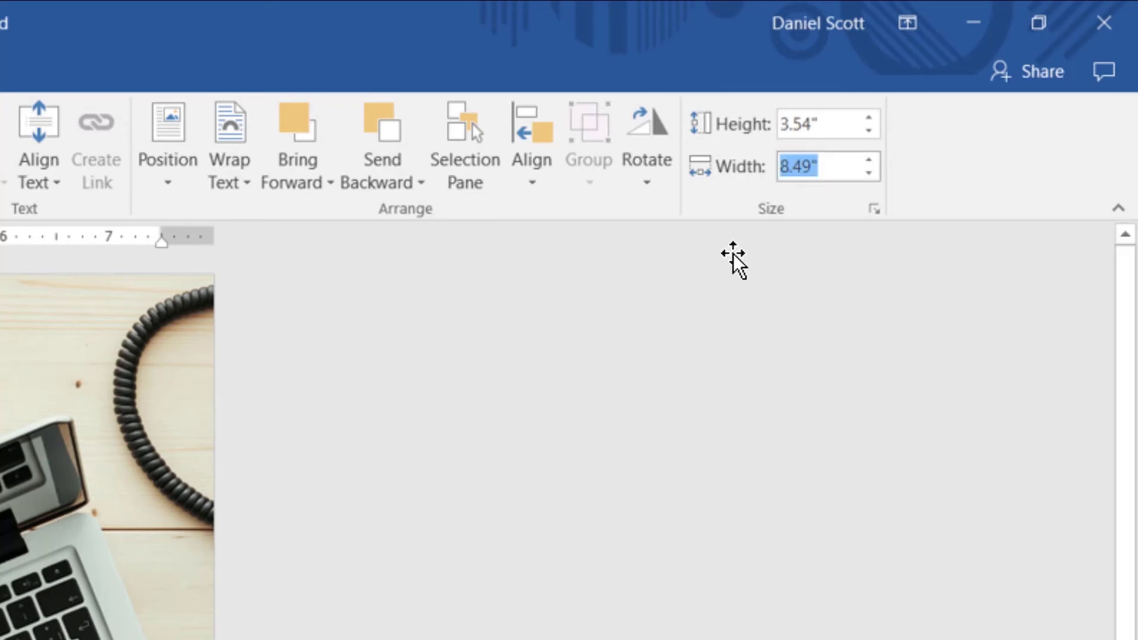
{"action": "left_click", "coordinate": [837, 133]}
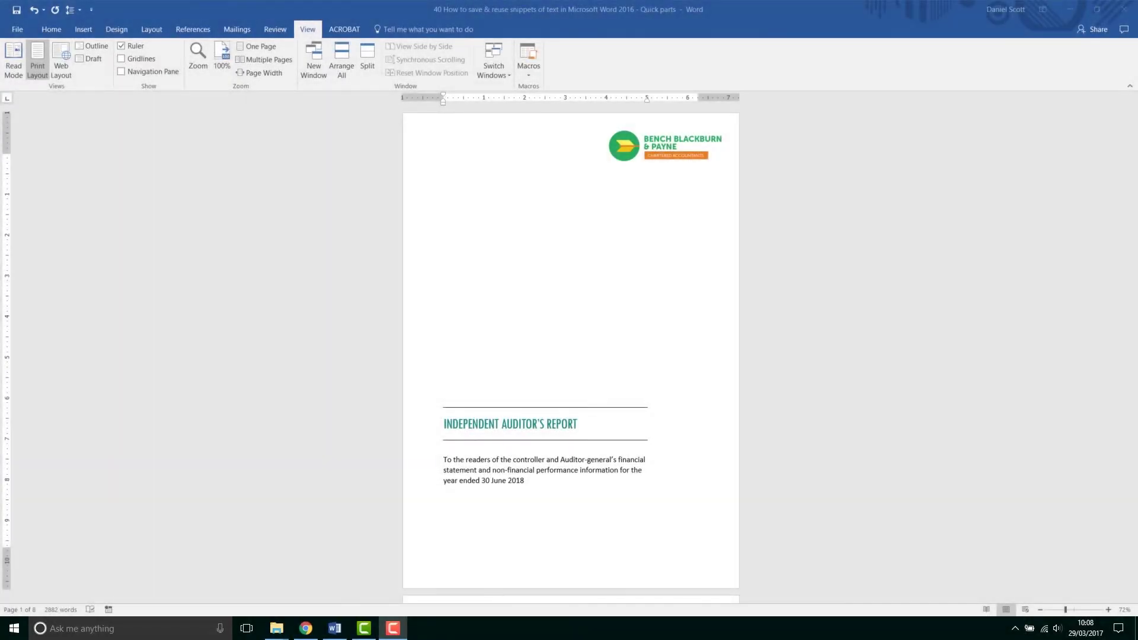
Resize the INDEPENDENT AUDITOR'S REPORT heading font by shortcut, then make it bold and italic.
{"action": "left_click_drag", "start_coordinate": [566, 452], "coordinate": [447, 449]}
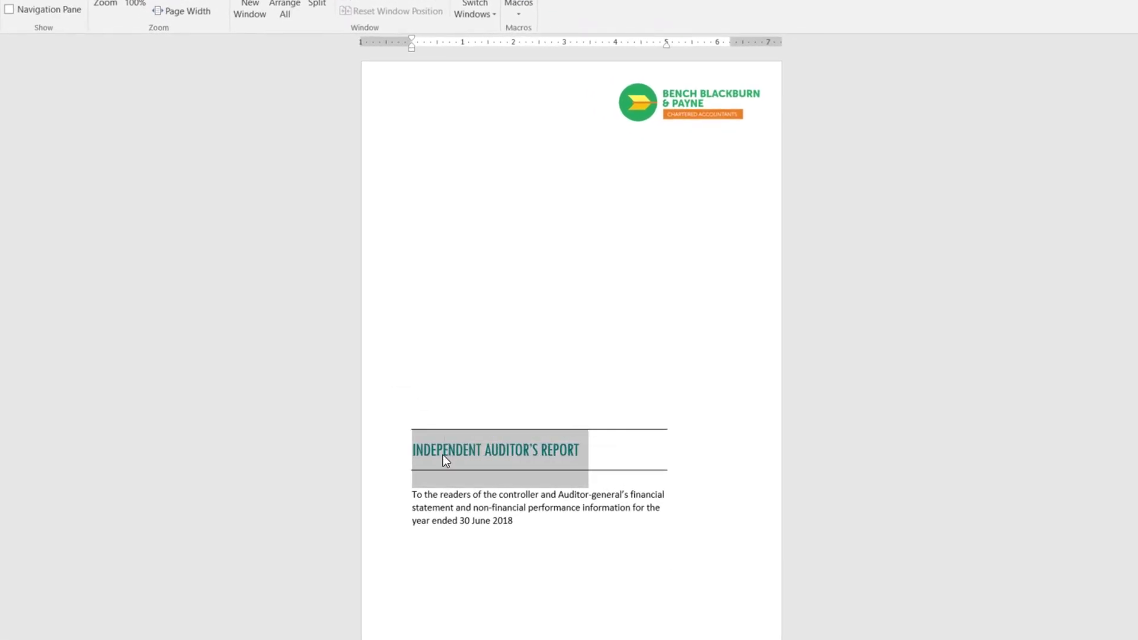
{"action": "key", "text": "ctrl+shift+period"}
{"action": "key", "text": "ctrl+shift+period"}
{"action": "key", "text": "ctrl+shift+period"}
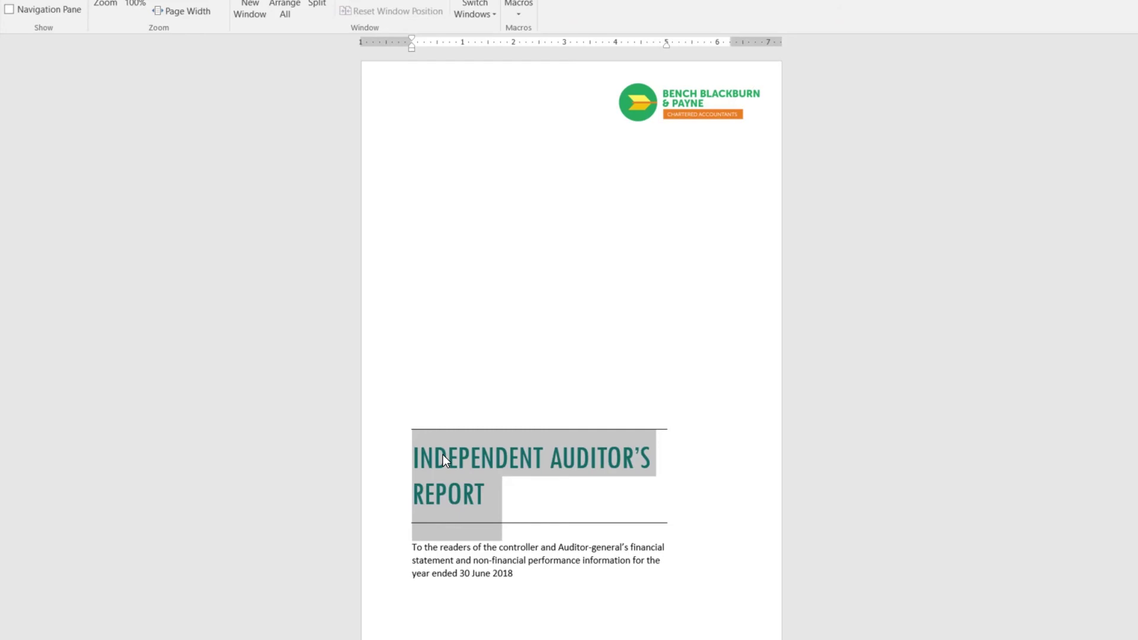
{"action": "key", "text": "ctrl+shift+comma"}
{"action": "key", "text": "ctrl+shift+comma"}
{"action": "key", "text": "ctrl+shift+comma"}
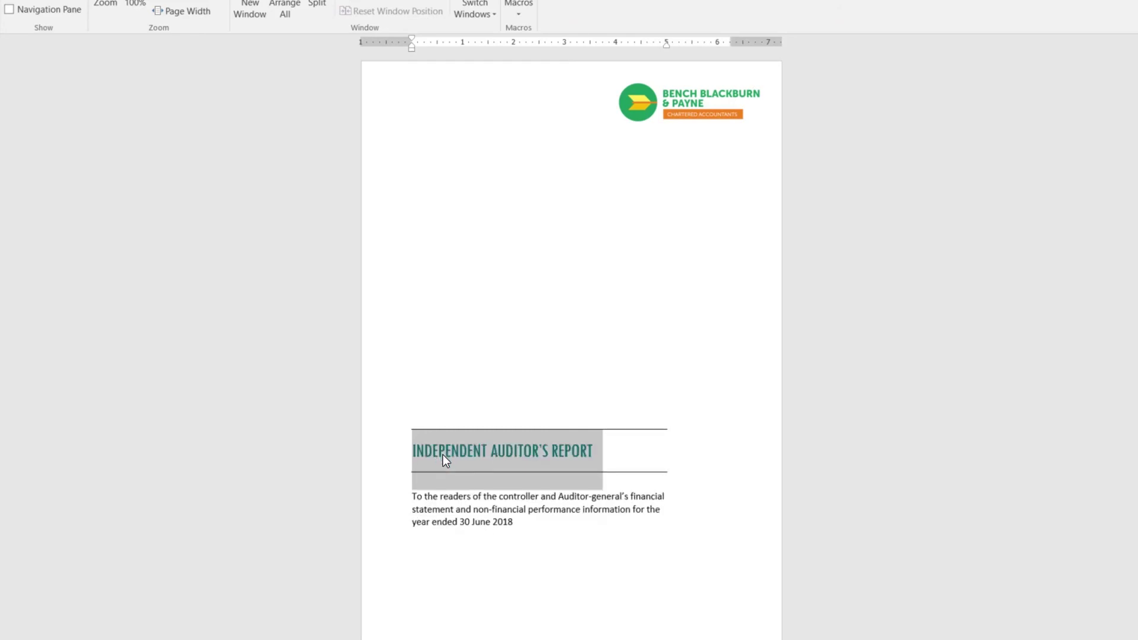
{"action": "key", "text": "ctrl+b"}
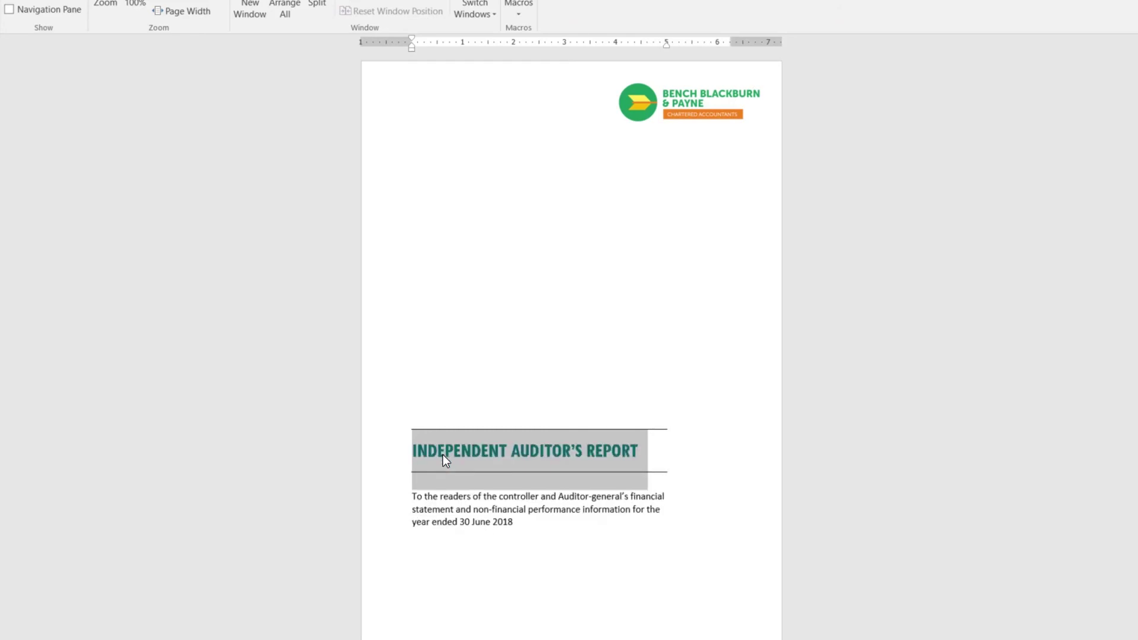
{"action": "key", "text": "ctrl+i"}
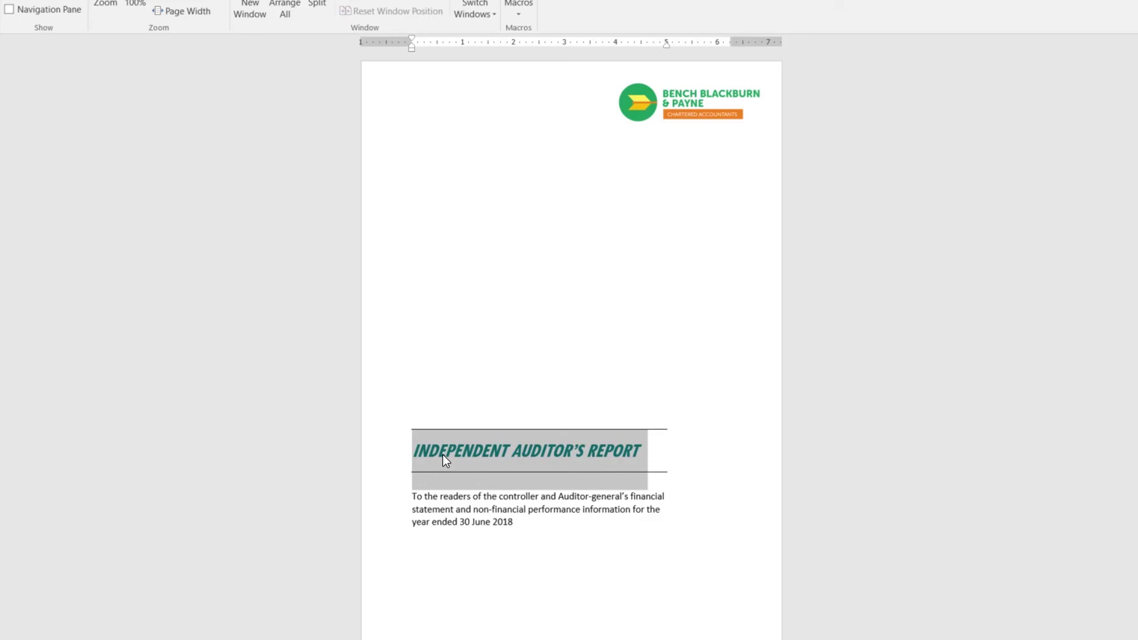